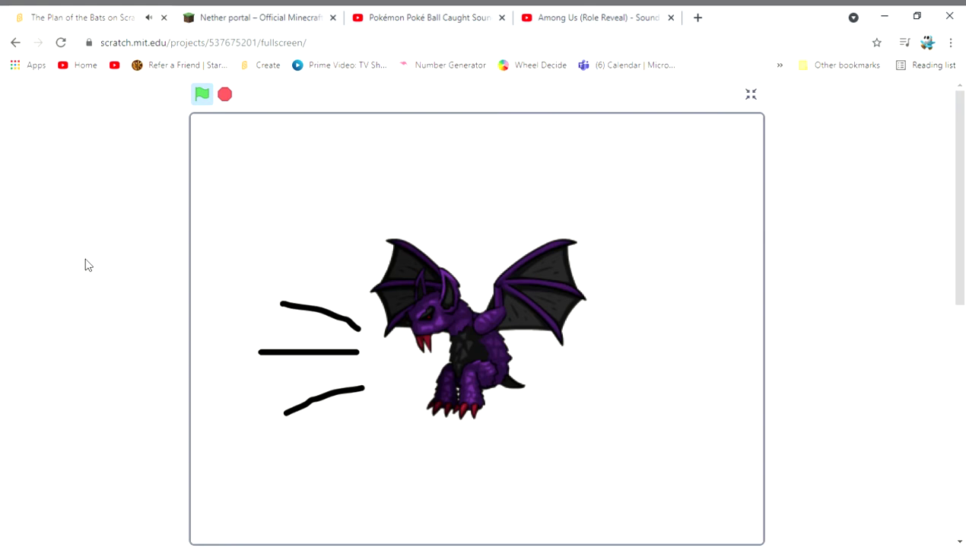
Bring up the Nether portal sounds table on the Minecraft wiki during the bat animation
left_click(243, 19)
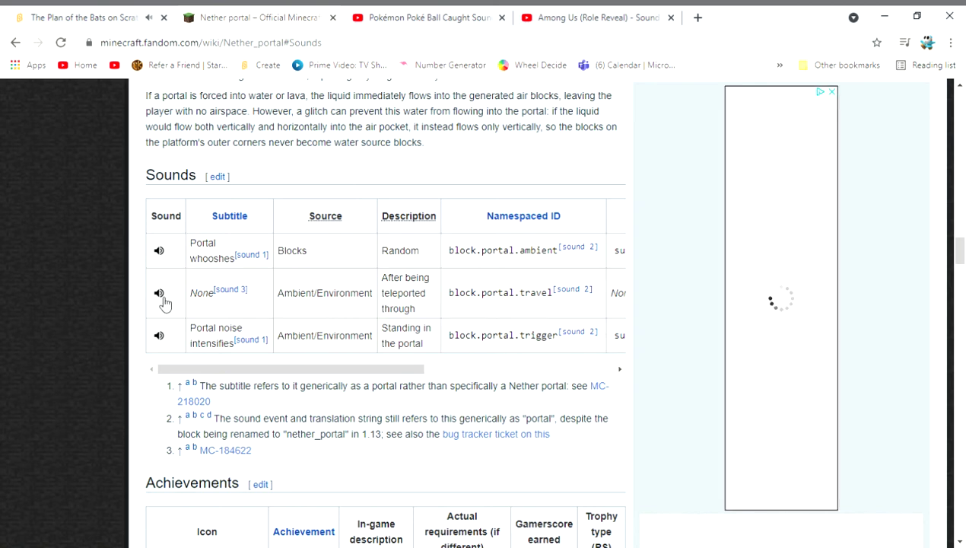
Play the Nether portal teleport travel sound, then return to the Scratch animation
left_click(161, 297)
left_click(87, 17)
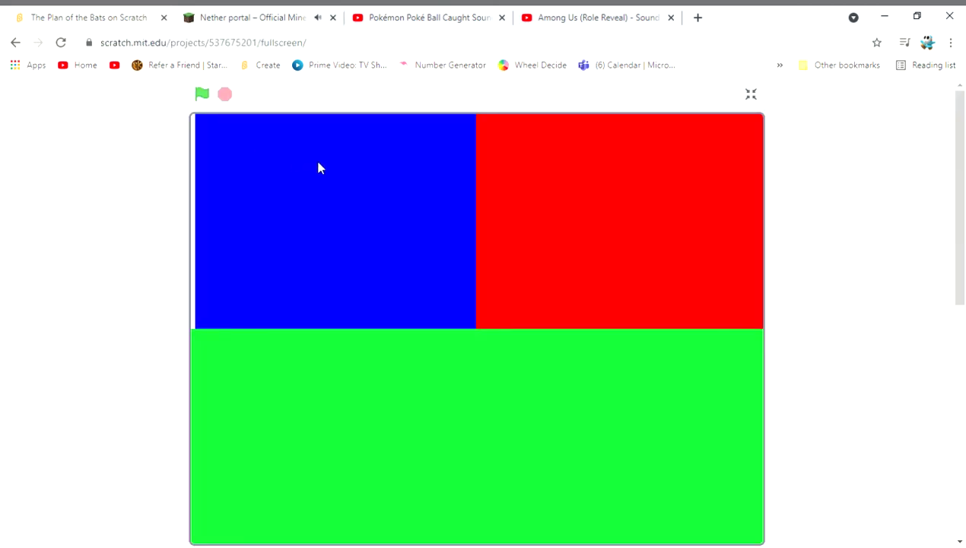
Close the Nether portal wiki and replay the Poké Ball caught sound from the start
left_click(333, 18)
left_click(359, 131)
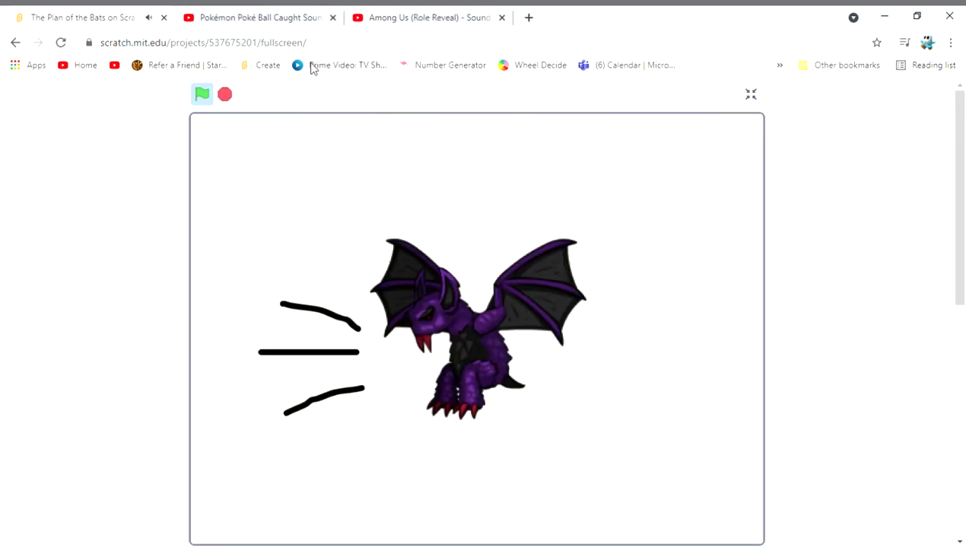
left_click(243, 16)
left_click(49, 461)
left_click(80, 14)
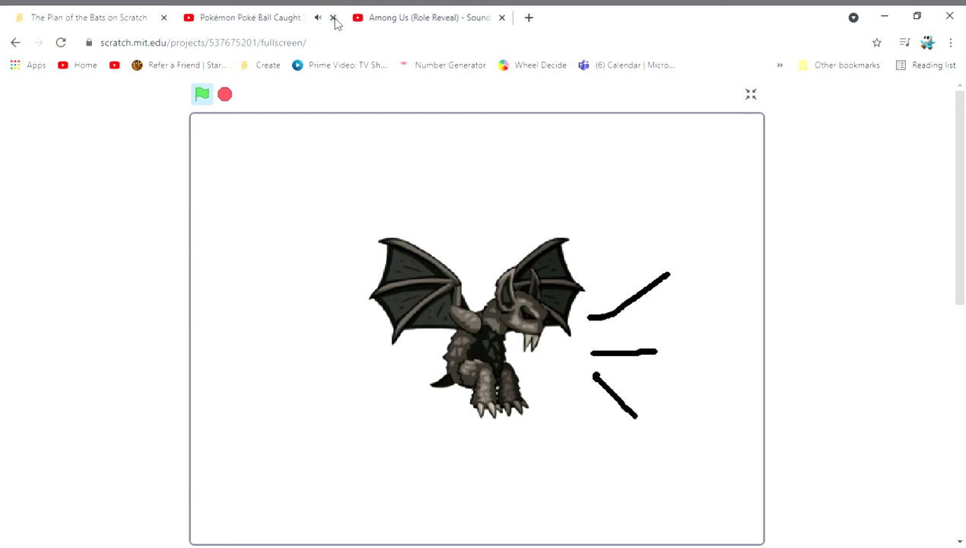
Close the Poké Ball caught video, leaving the Among Us role reveal video
left_click(333, 17)
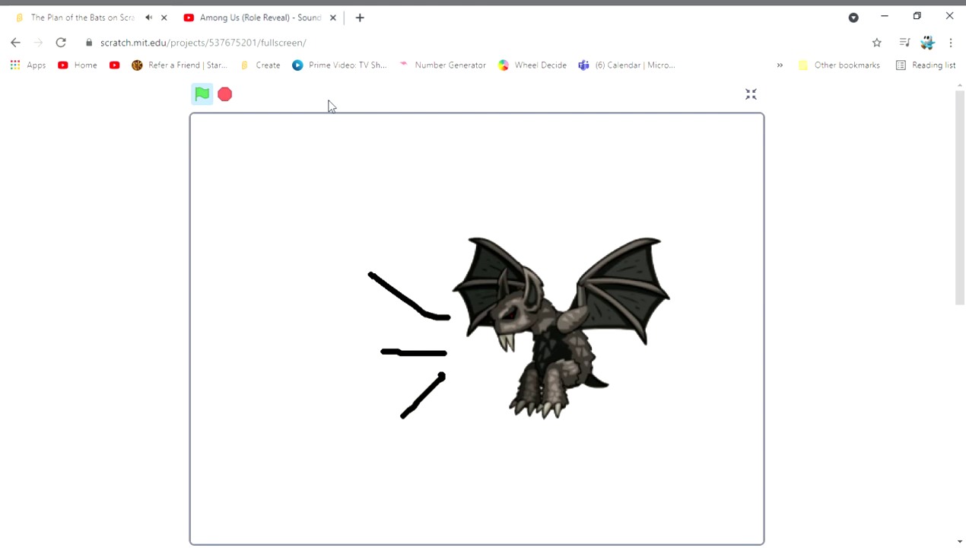
left_click(250, 13)
Start the Among Us role reveal sound while the DNA Snachter scene plays
left_click(115, 13)
left_click(247, 25)
left_click(240, 299)
left_click(82, 14)
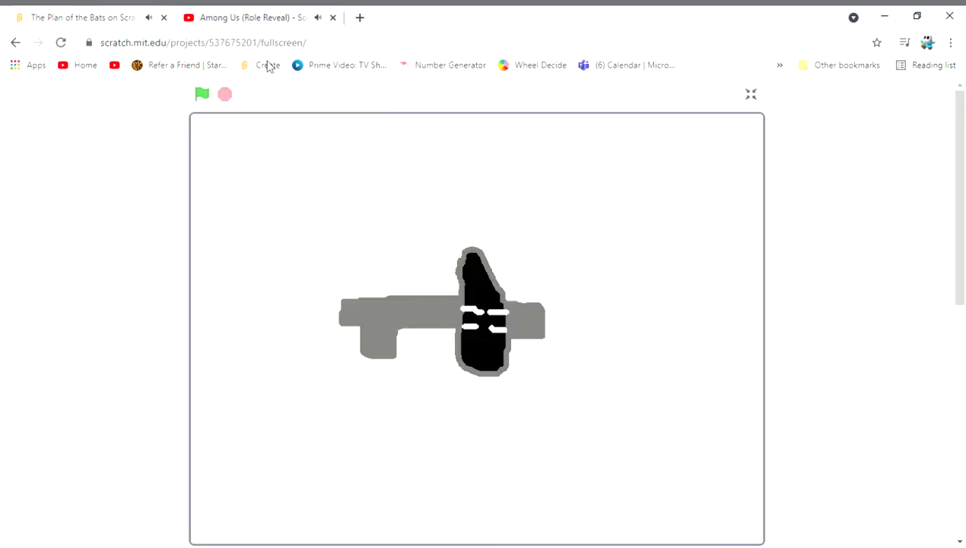